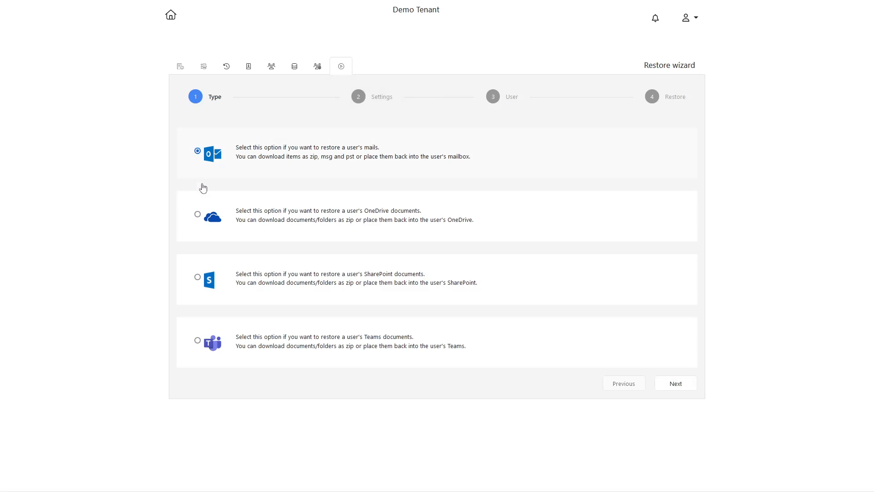
Choose to restore a user's mails as the restore type and continue to the settings
left_click(197, 214)
left_click(199, 277)
left_click(199, 342)
left_click(197, 152)
left_click(685, 389)
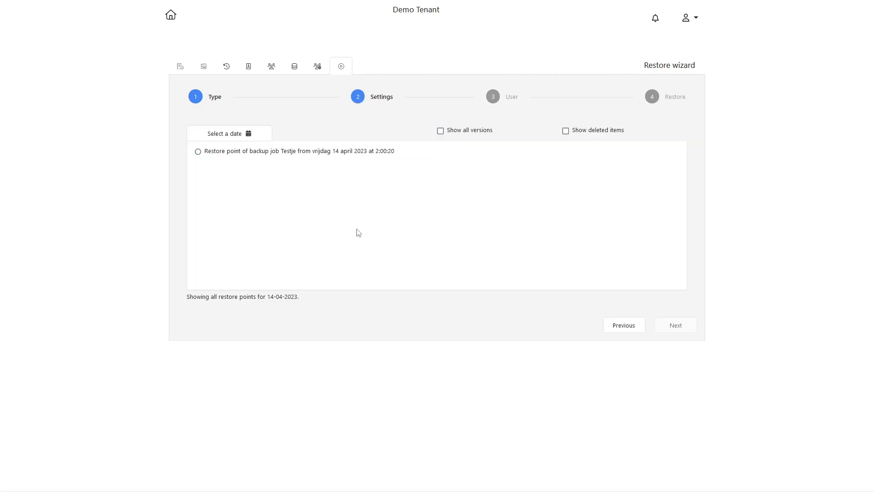
Set the restore date to 12 April 2023 and select the Testje backup job's restore point at 2:00:17
left_click(210, 158)
left_click(237, 136)
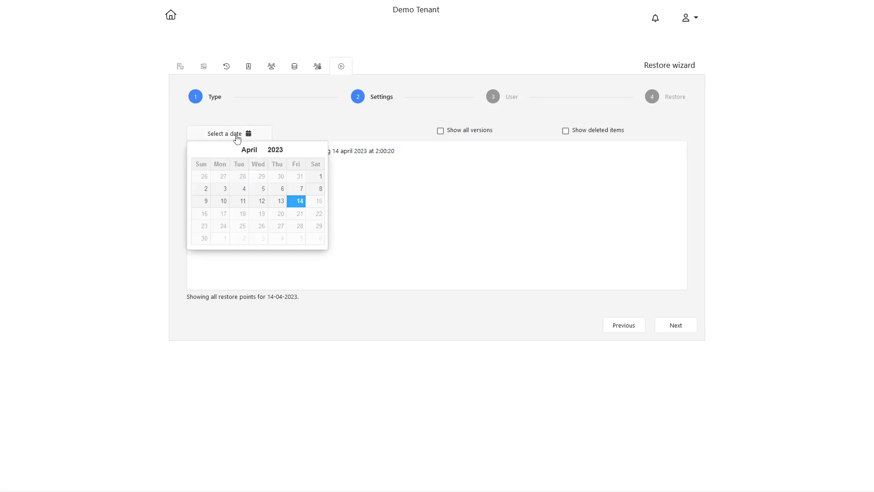
left_click(285, 207)
left_click(233, 135)
left_click(257, 204)
left_click(198, 170)
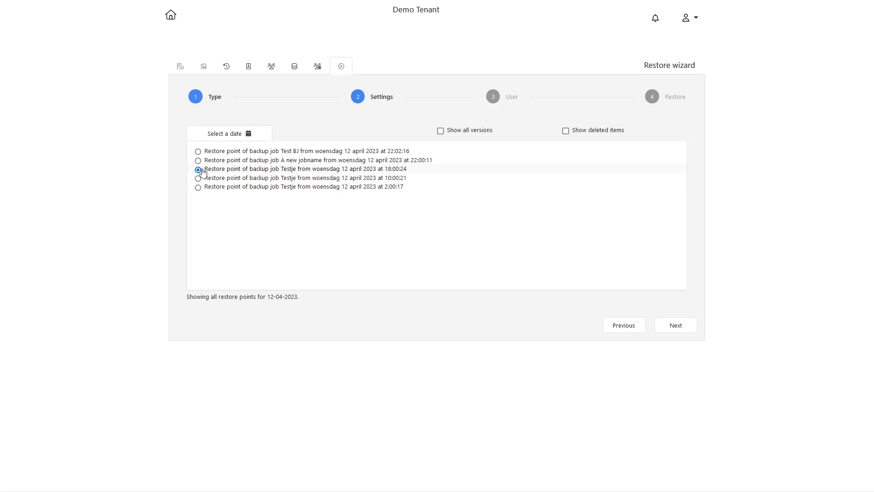
left_click(199, 178)
left_click(205, 189)
left_click(459, 133)
left_click(459, 133)
left_click(565, 134)
left_click(566, 135)
Continue to the user list, search for "ale", select the user's primary mailbox and open it for restore
left_click(676, 325)
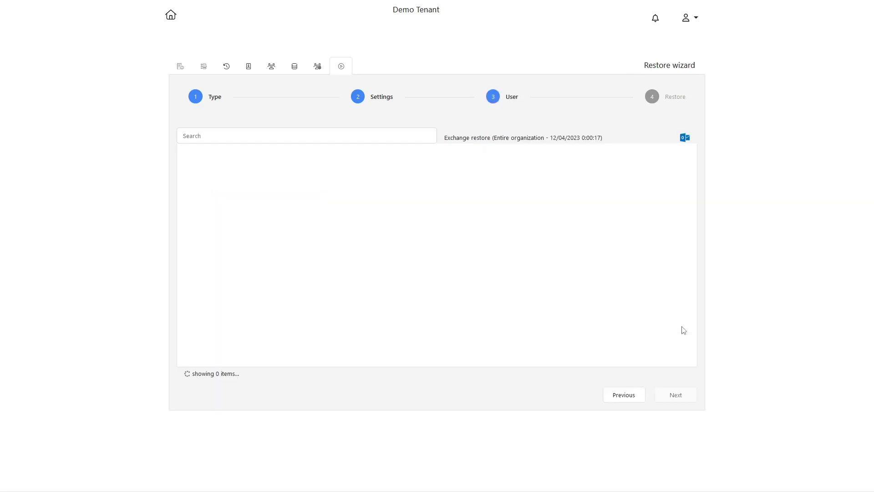
left_click(210, 190)
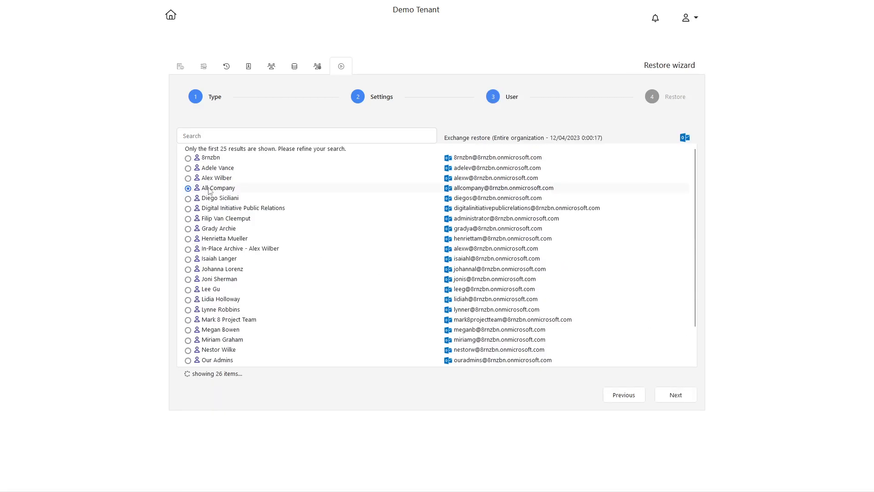
left_click(188, 229)
left_click(188, 261)
left_click(214, 138)
type("ale")
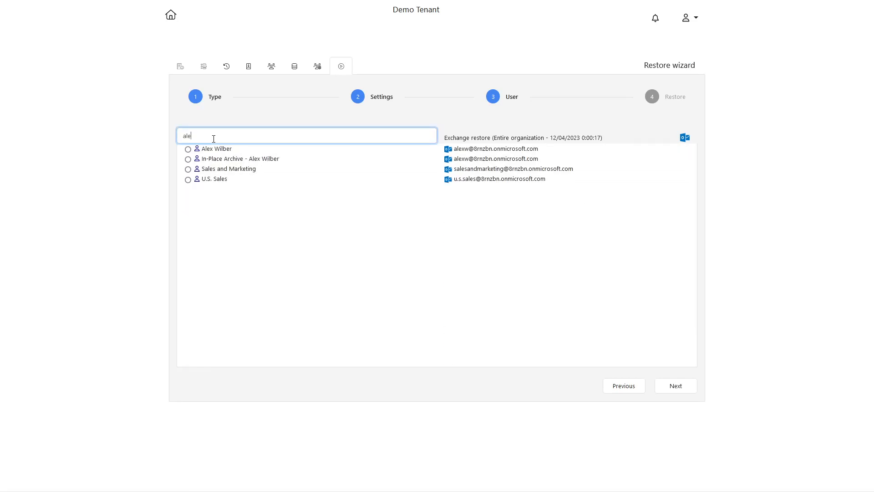
left_click(188, 148)
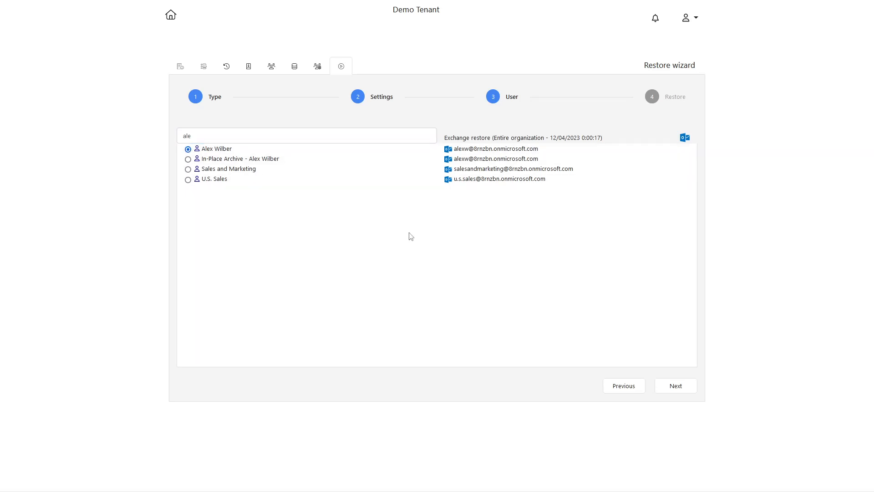
left_click(685, 391)
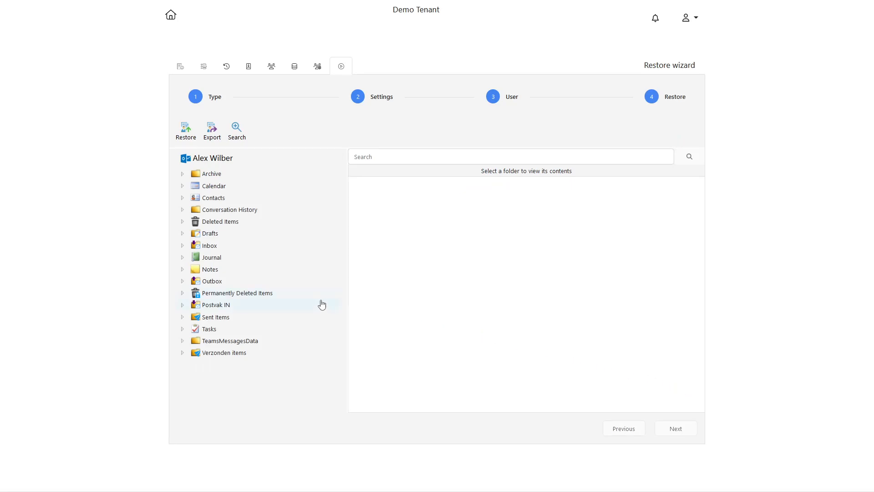
Open the mailbox's Postvak IN folder and select the messages "Your restore from 6/04/2023 11:15:06" and "Your restore from 6/04/2023 11:14:29"
left_click(219, 308)
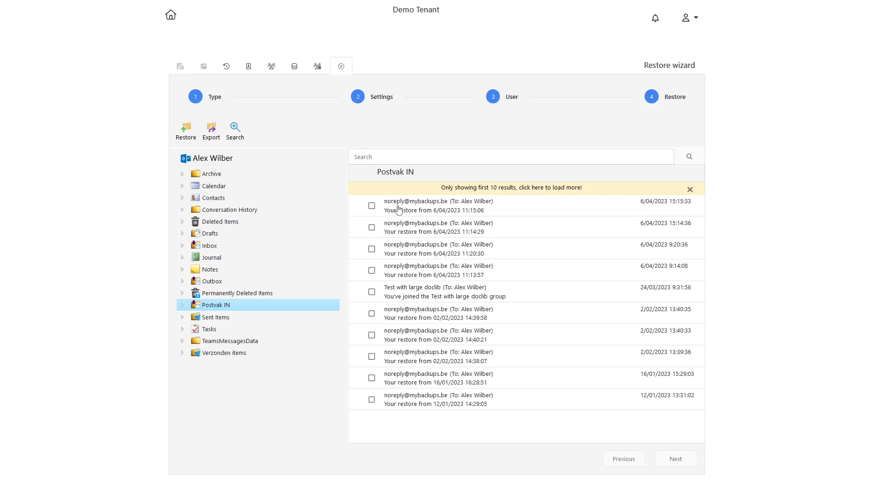
left_click(214, 319)
left_click(213, 327)
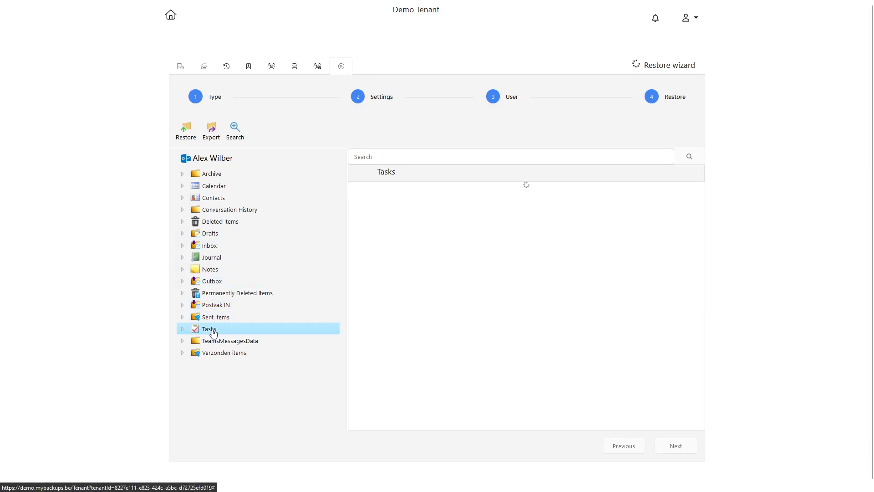
left_click(218, 307)
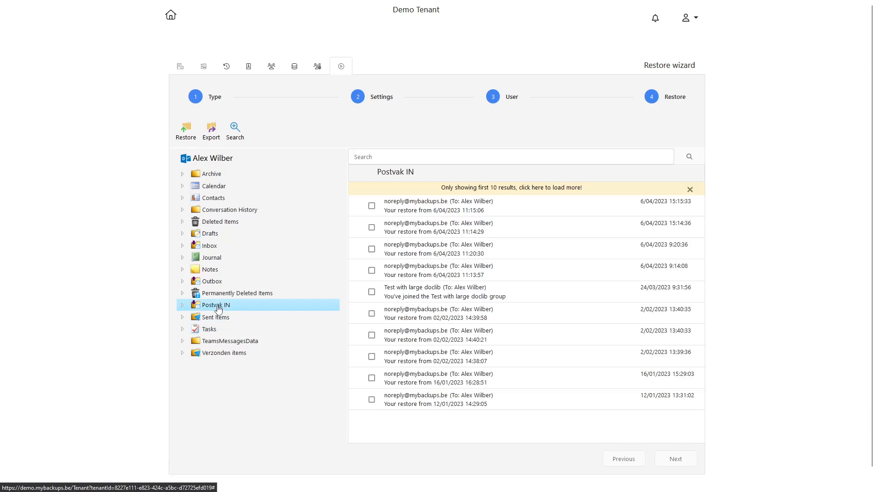
left_click(371, 206)
left_click(371, 227)
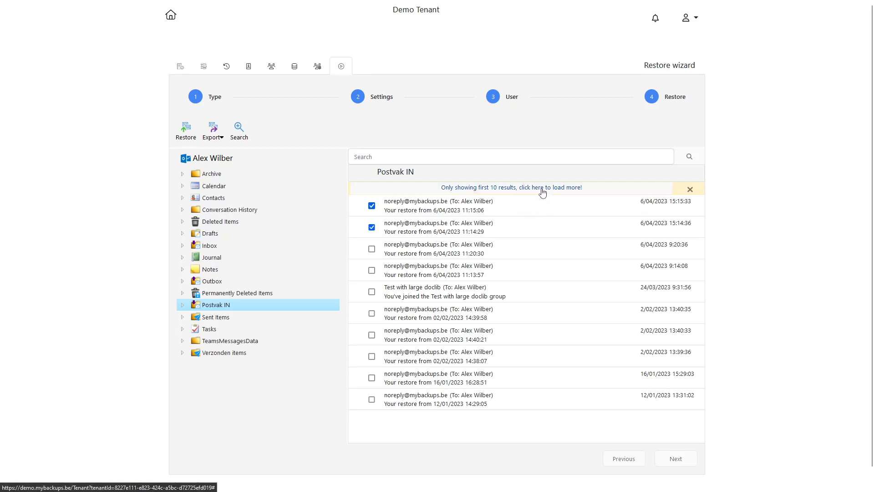
left_click(216, 139)
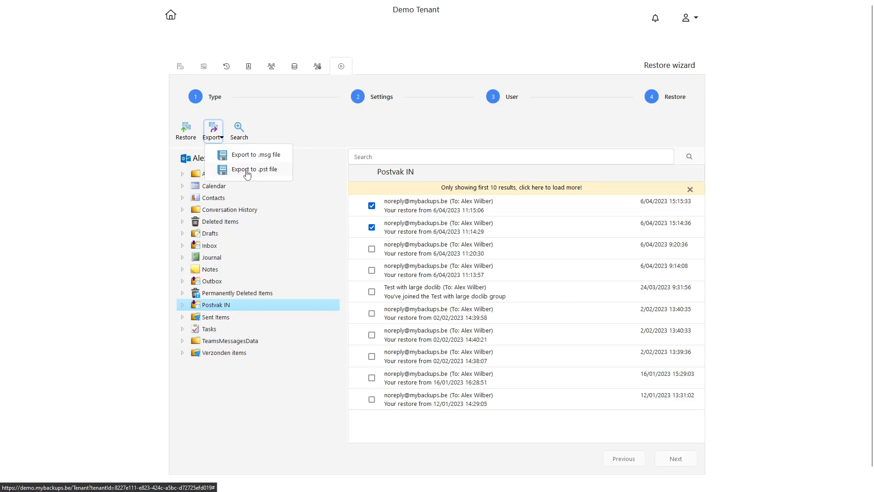
left_click(270, 132)
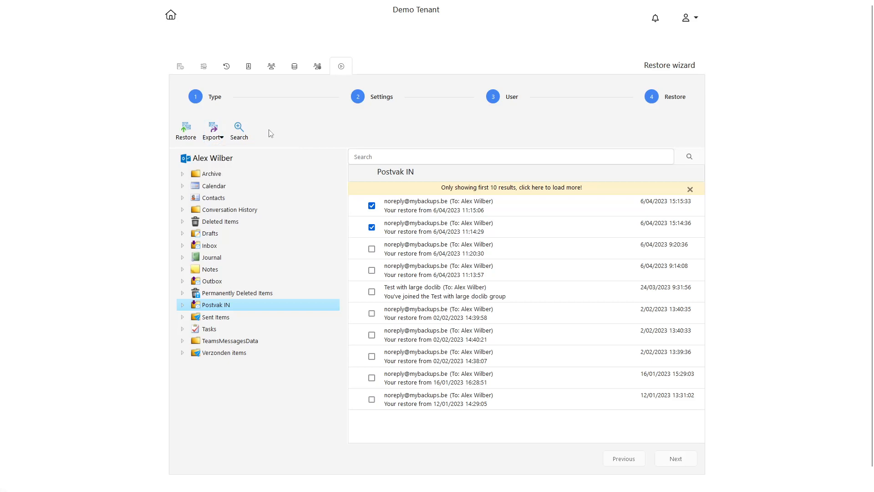
Add an advanced search criterion from all fields: Incomplete, Is exactly, Yes
left_click(240, 134)
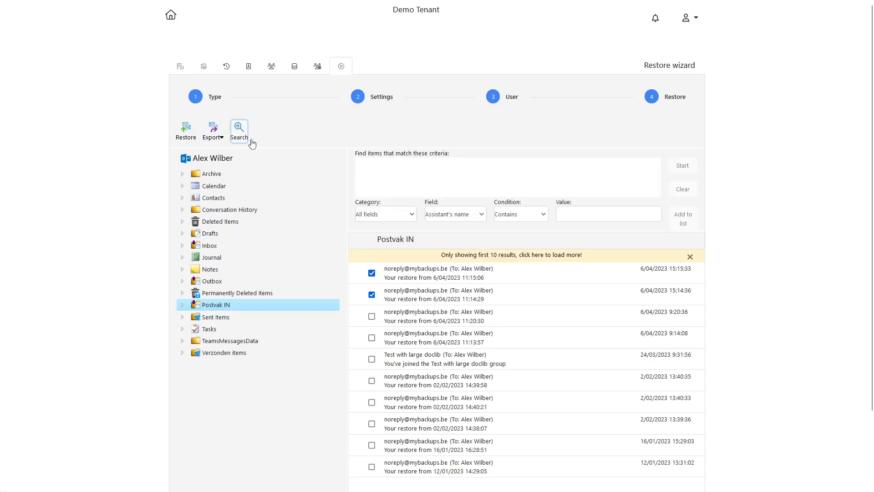
left_click(405, 216)
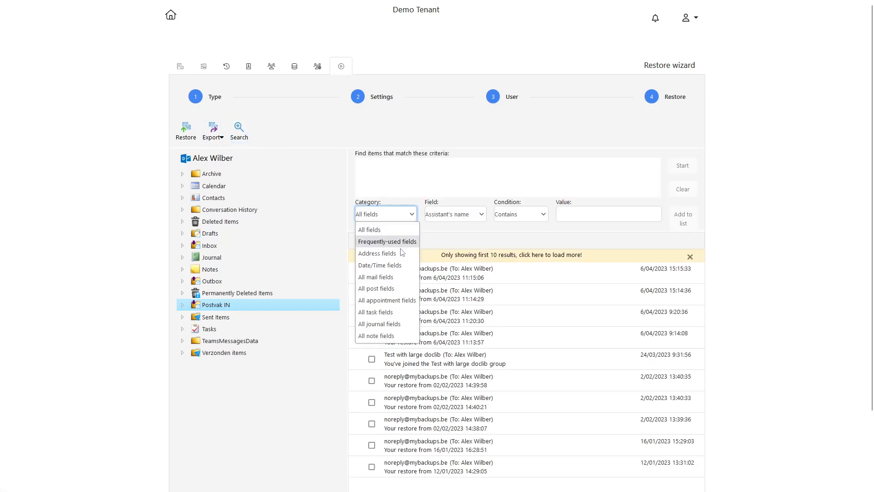
left_click(385, 230)
left_click(460, 217)
scroll(471, 323, "down", 12)
left_click(469, 326)
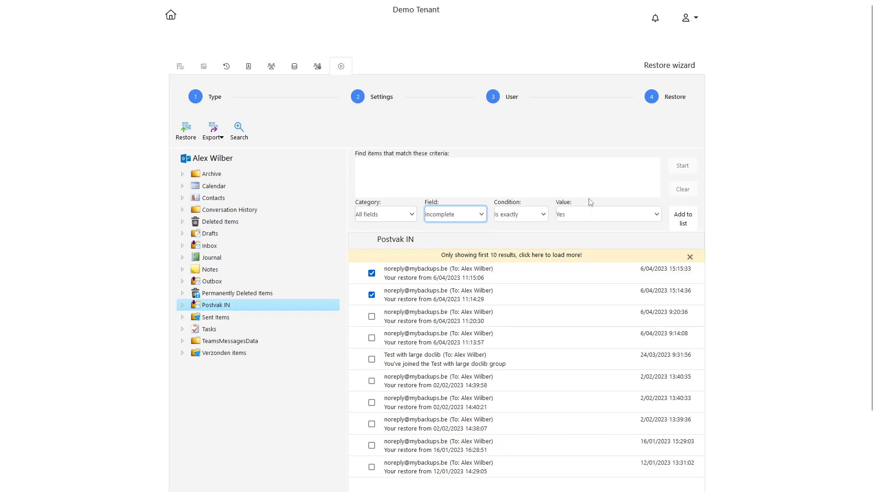
left_click(682, 217)
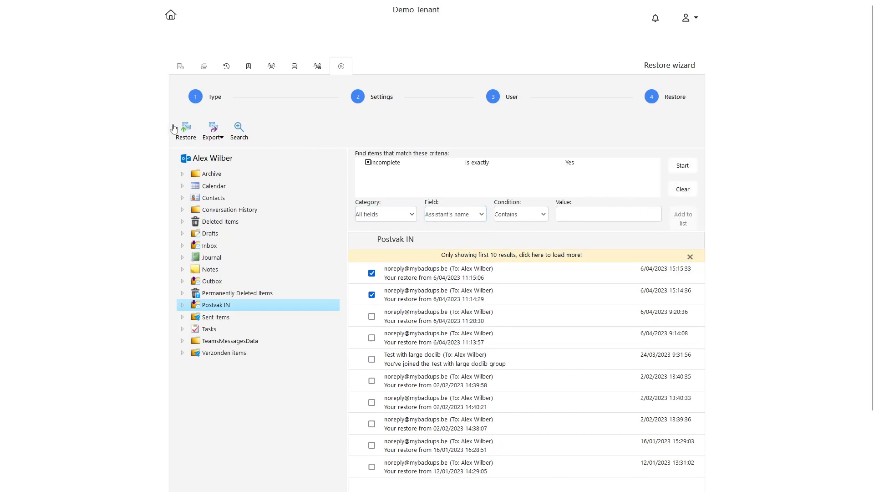
Choose to export the two selected messages to .msg files
left_click(215, 136)
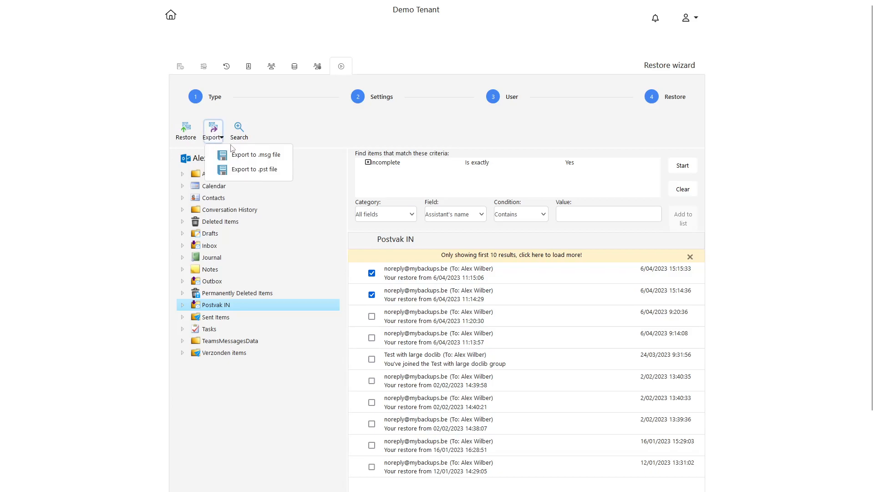
left_click(244, 155)
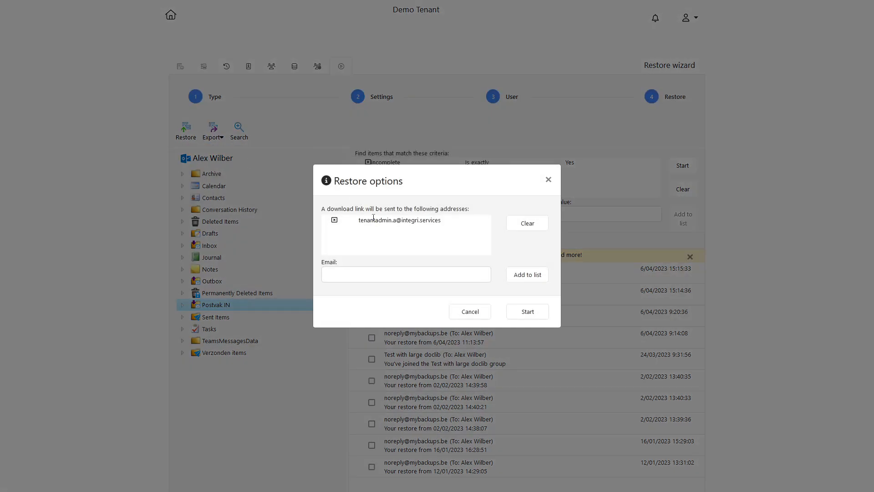
left_click(368, 273)
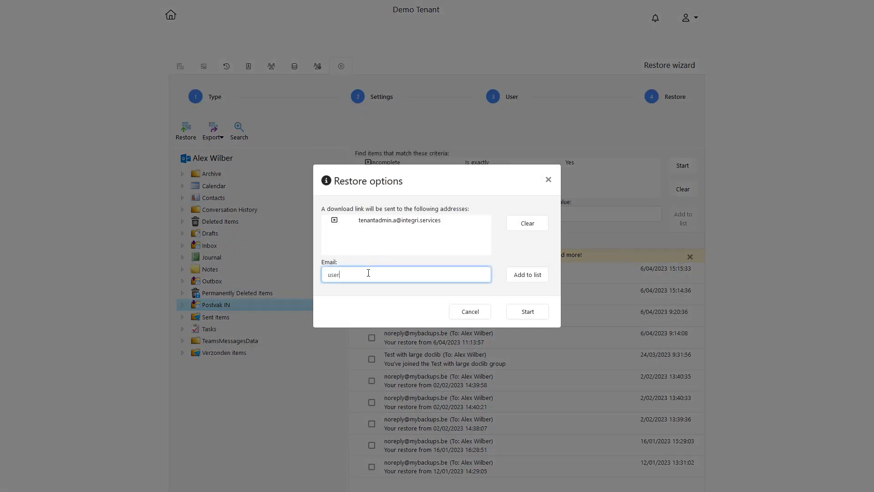
left_click(532, 278)
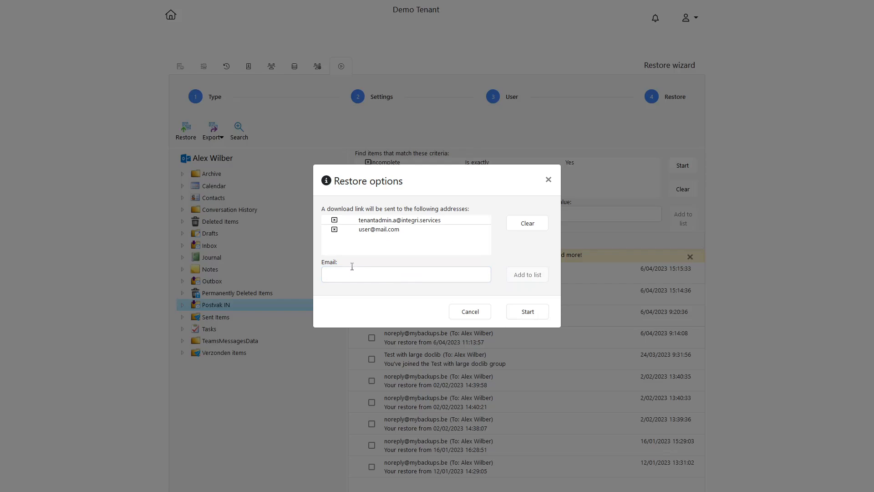
left_click(334, 229)
Start the message export and open the notifications to see the download
left_click(520, 314)
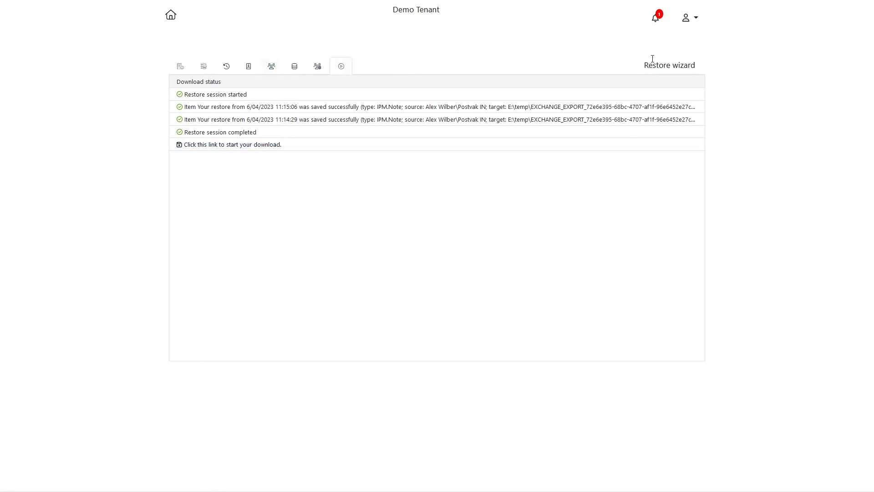
left_click(655, 20)
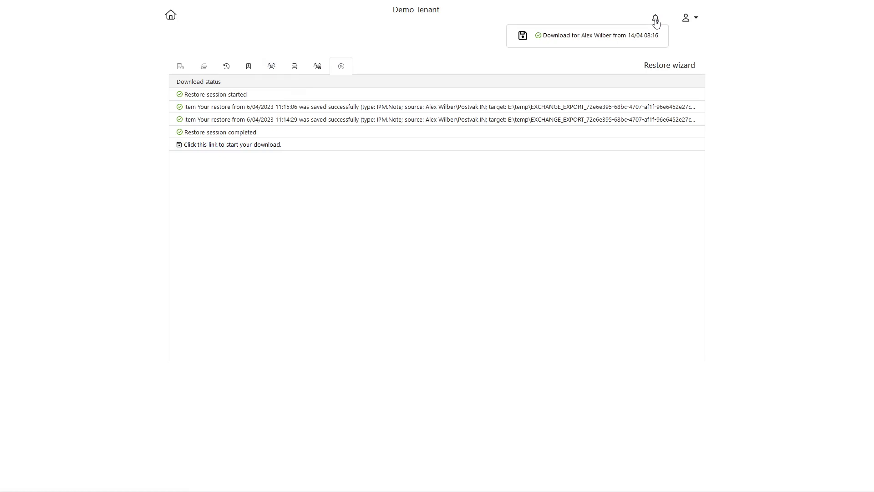